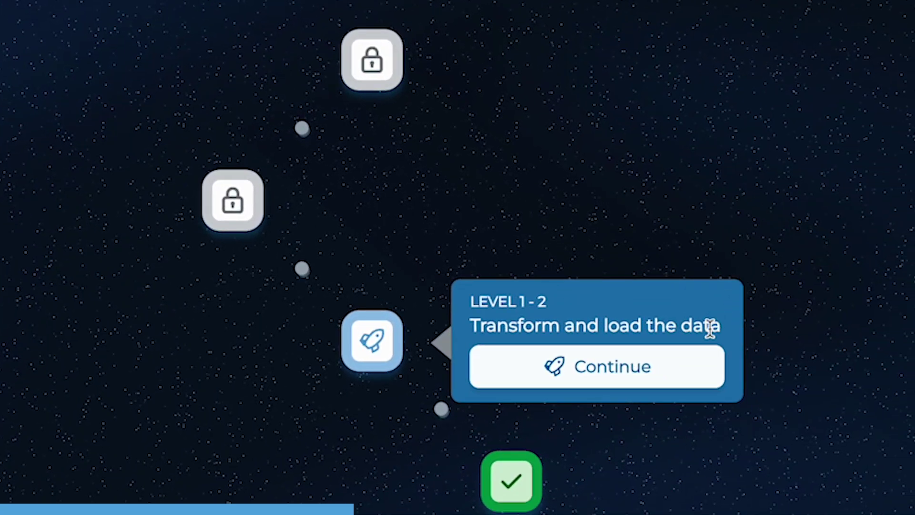
- Answer CertXP Question 6 with 'Parameters enable users to filter data dynamically' and submit it
{"action": "left_click", "coordinate": [686, 368]}
{"action": "left_click", "coordinate": [793, 244]}
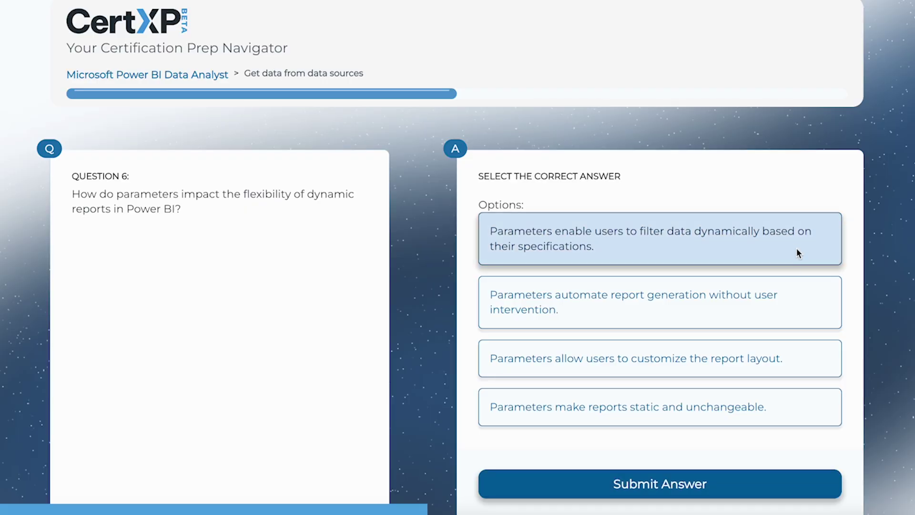
{"action": "left_click", "coordinate": [762, 486]}
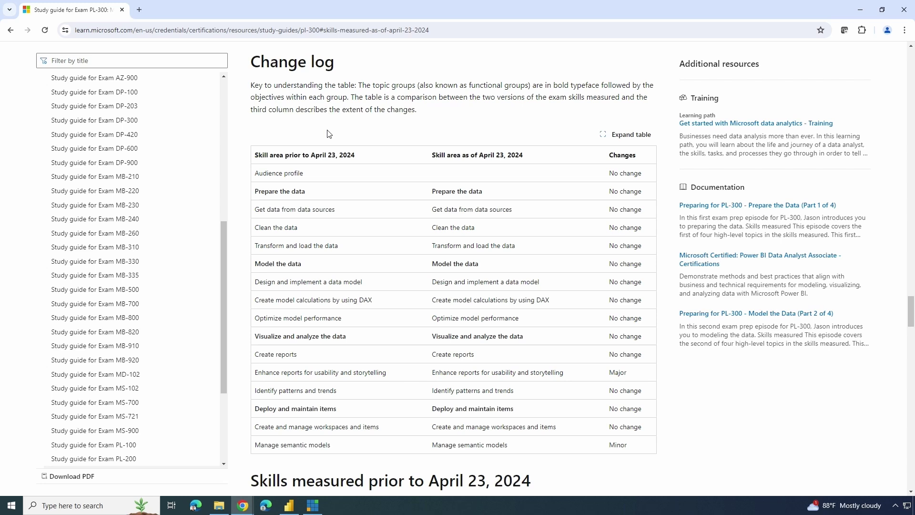
{"action": "scroll", "coordinate": [329, 136], "scroll_direction": "down", "scroll_amount": 1}
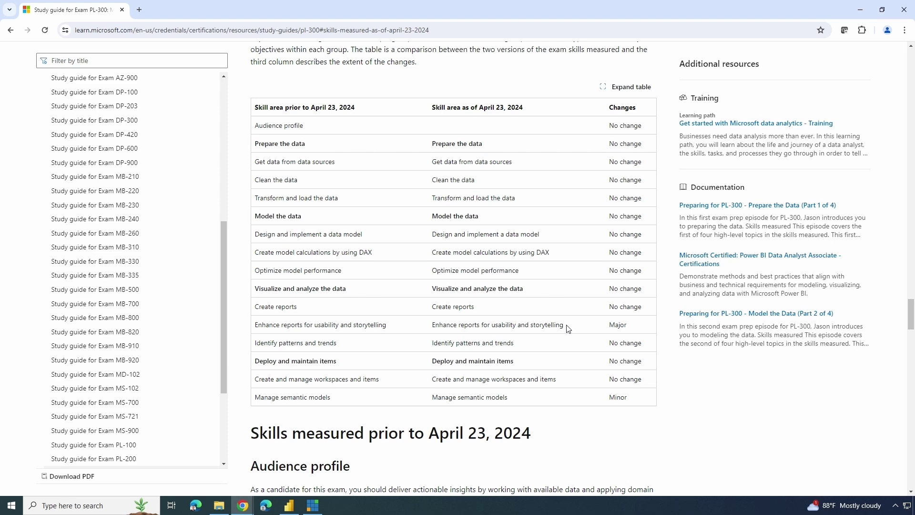
- Review the 'Enhance reports for usability and storytelling' skills list, then return to the Failed Banks report in Power BI Desktop
{"action": "scroll", "coordinate": [567, 328], "scroll_direction": "up", "scroll_amount": 20}
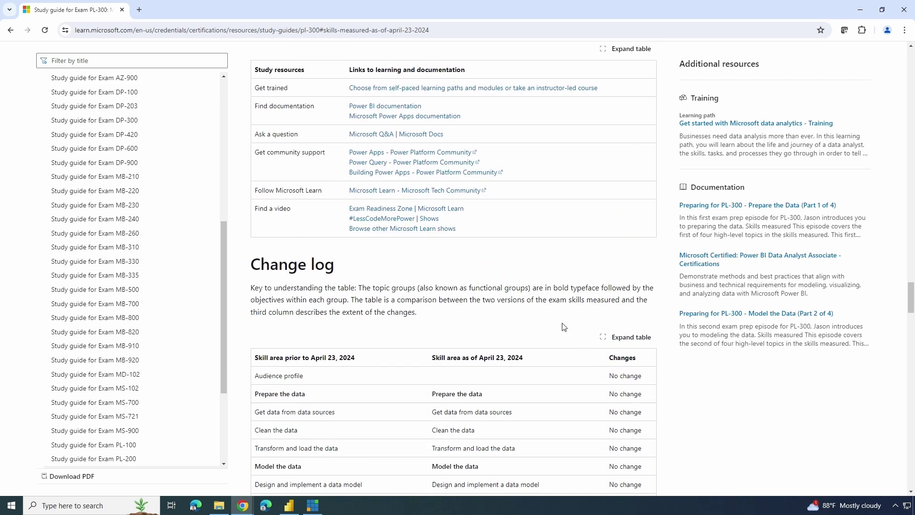
{"action": "scroll", "coordinate": [562, 324], "scroll_direction": "up", "scroll_amount": 6}
{"action": "scroll", "coordinate": [558, 323], "scroll_direction": "down", "scroll_amount": 5}
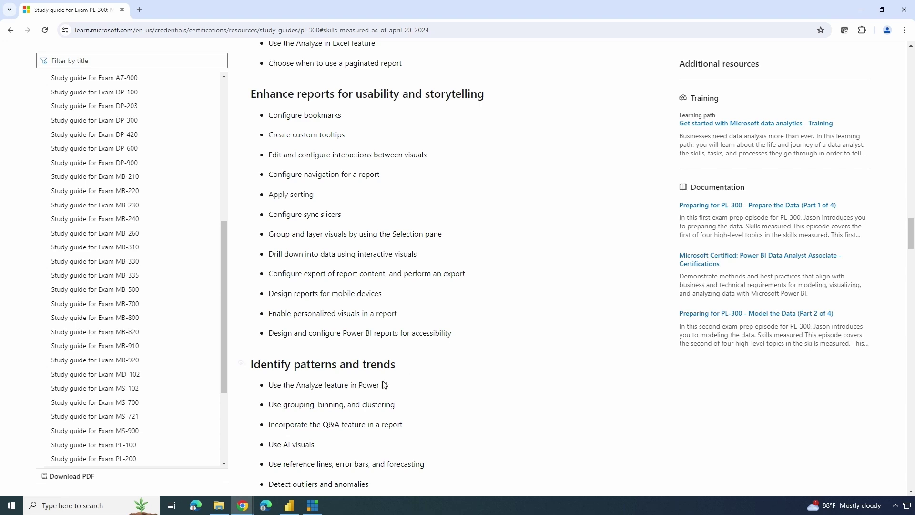
{"action": "scroll", "coordinate": [380, 381], "scroll_direction": "down", "scroll_amount": 1}
{"action": "left_click", "coordinate": [288, 510]}
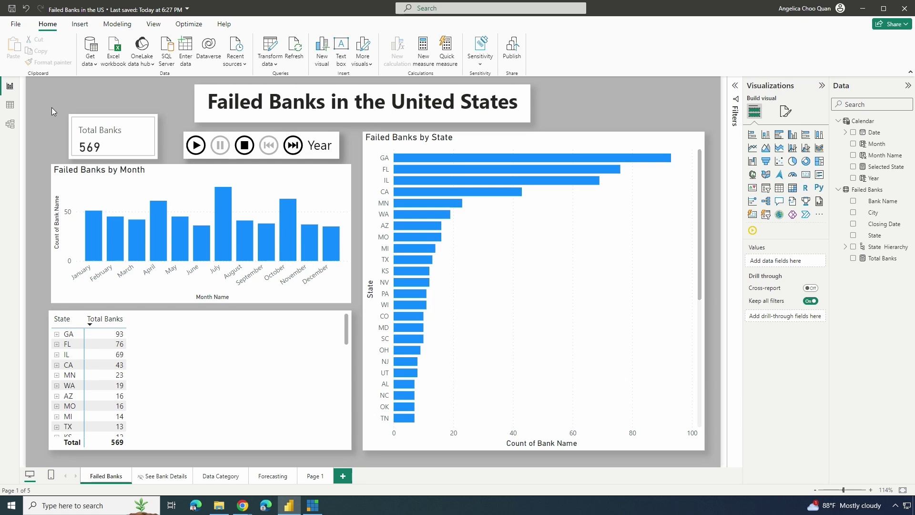
{"action": "left_click", "coordinate": [16, 24]}
{"action": "left_click", "coordinate": [68, 190]}
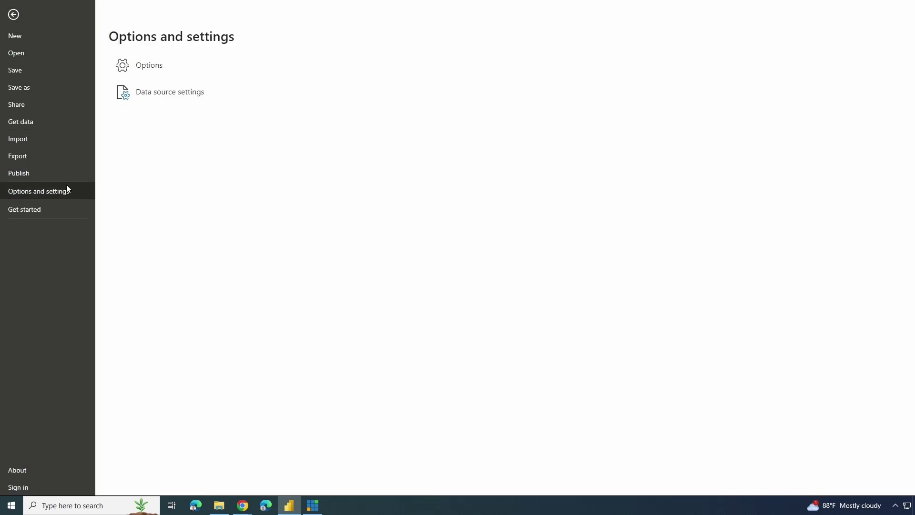
{"action": "left_click", "coordinate": [158, 68]}
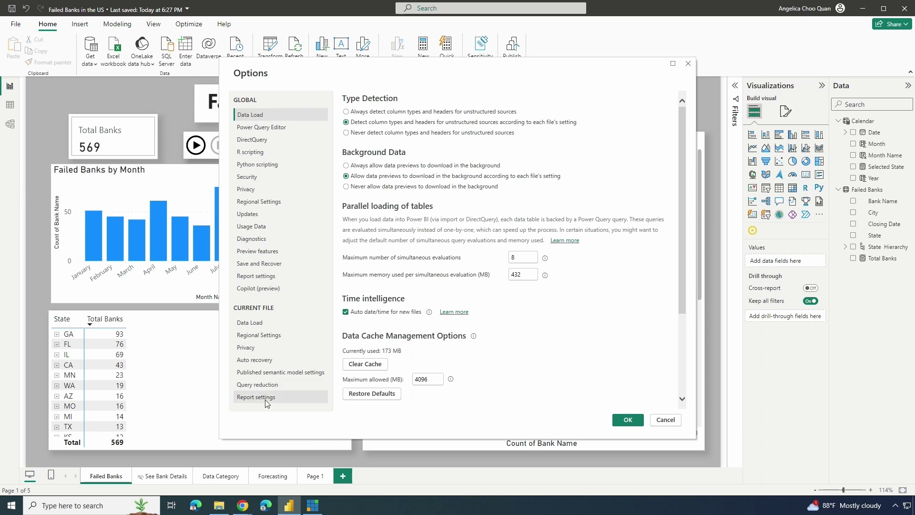
{"action": "left_click", "coordinate": [265, 398]}
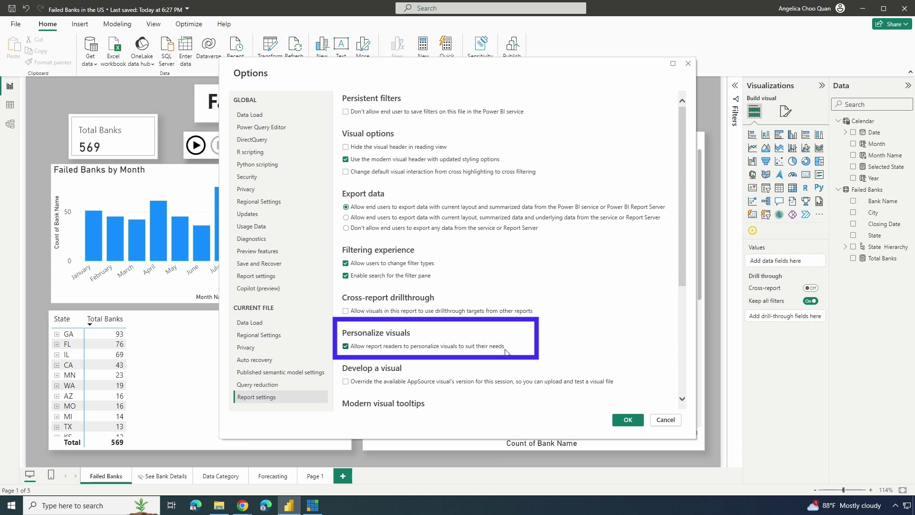
{"action": "left_click", "coordinate": [625, 420]}
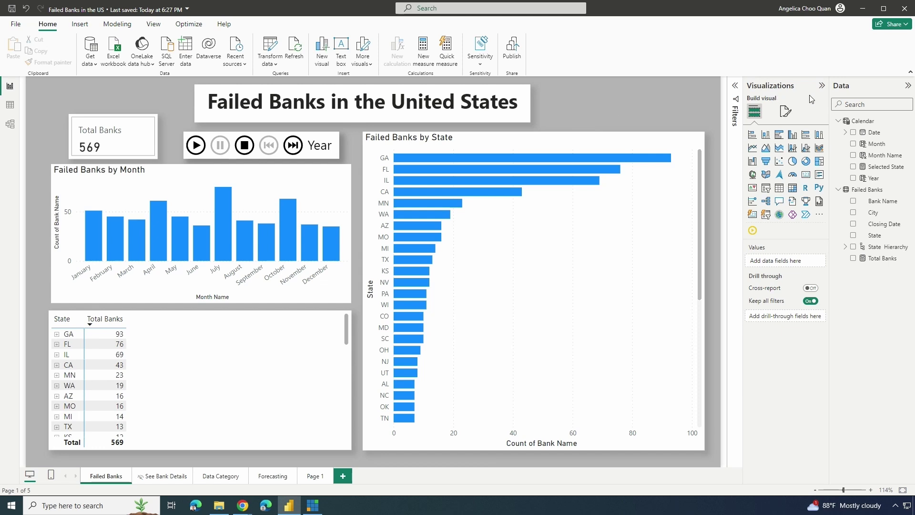
- Switch the page's Personalize visual setting On and expand its settings
{"action": "left_click", "coordinate": [786, 111]}
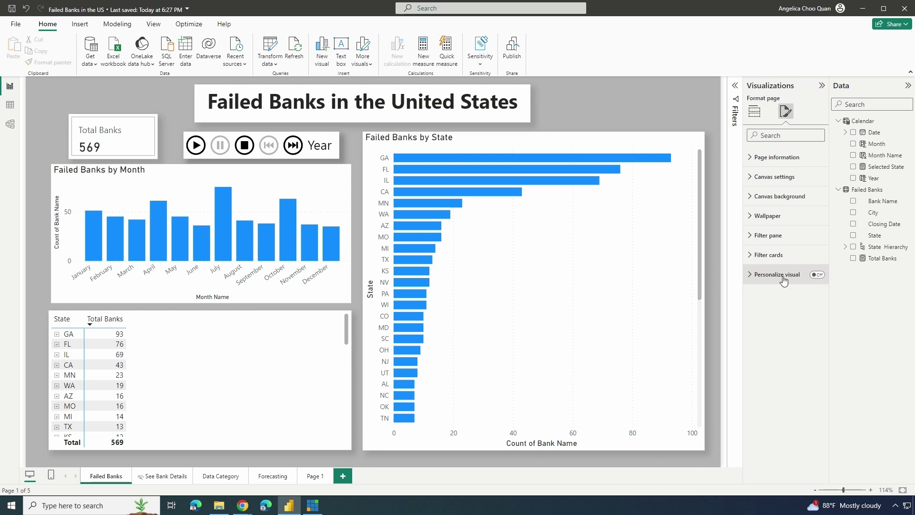
{"action": "mouse_move", "coordinate": [677, 147]}
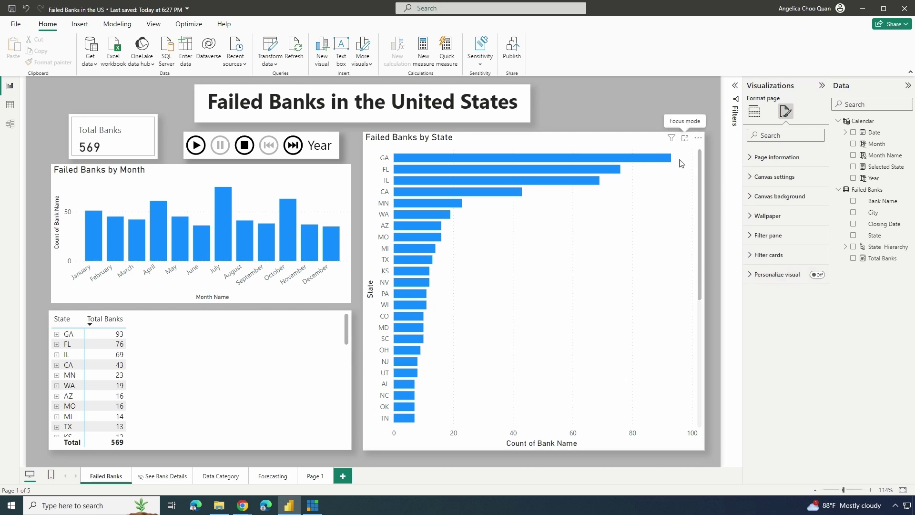
{"action": "left_click", "coordinate": [818, 275]}
{"action": "left_click", "coordinate": [789, 283]}
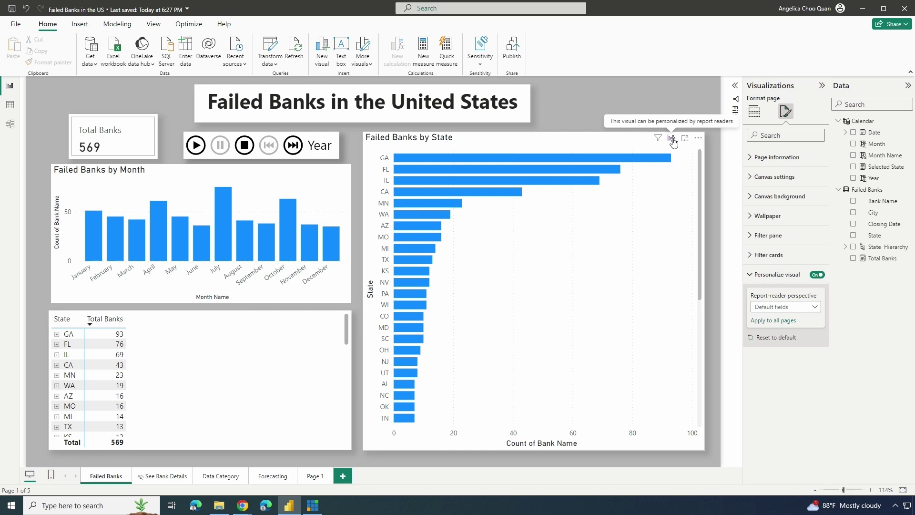
{"action": "left_click", "coordinate": [698, 250]}
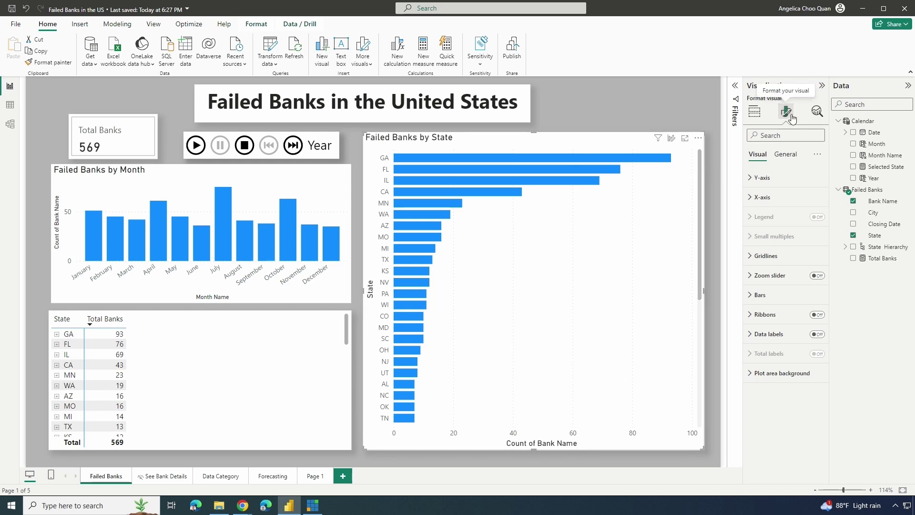
{"action": "left_click", "coordinate": [787, 154]}
{"action": "left_click", "coordinate": [784, 242]}
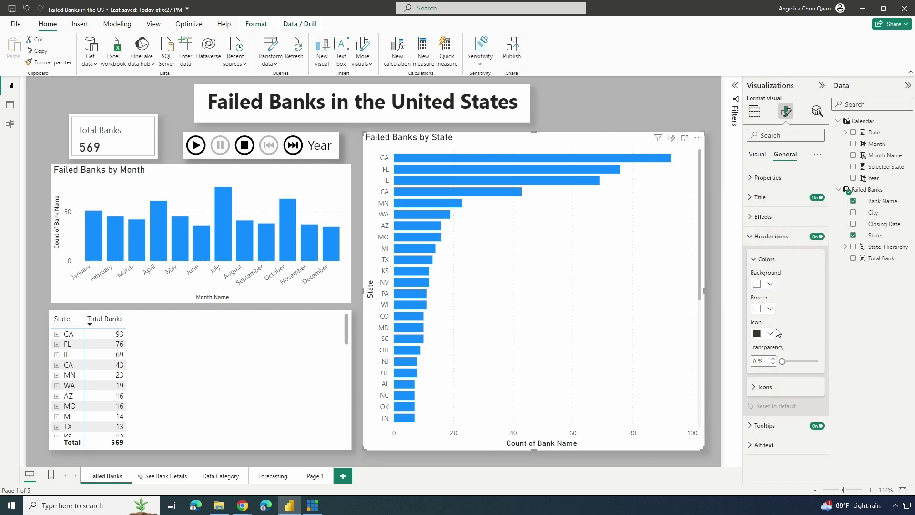
{"action": "left_click", "coordinate": [787, 387]}
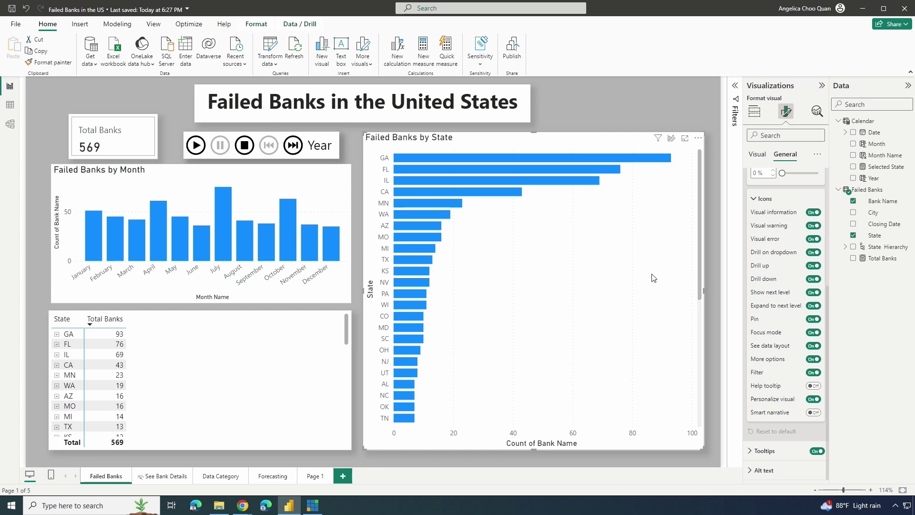
{"action": "left_click", "coordinate": [814, 401]}
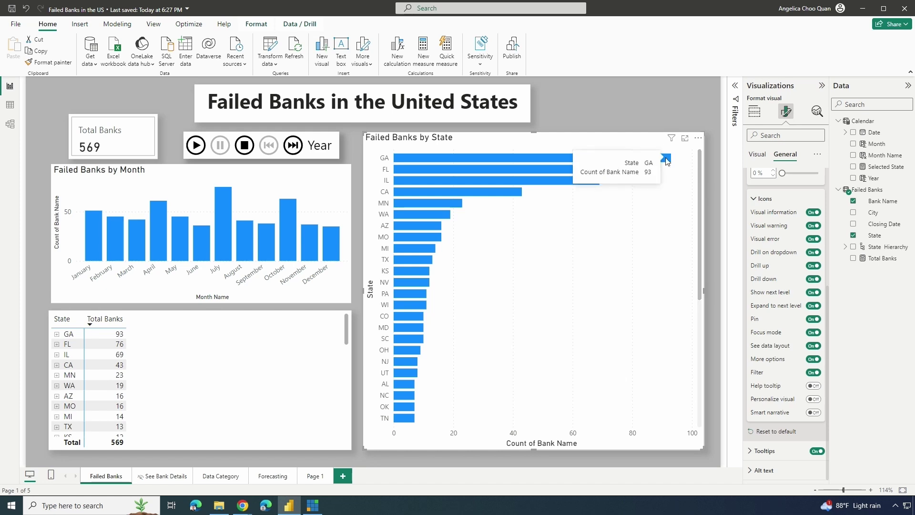
{"action": "left_click", "coordinate": [814, 399]}
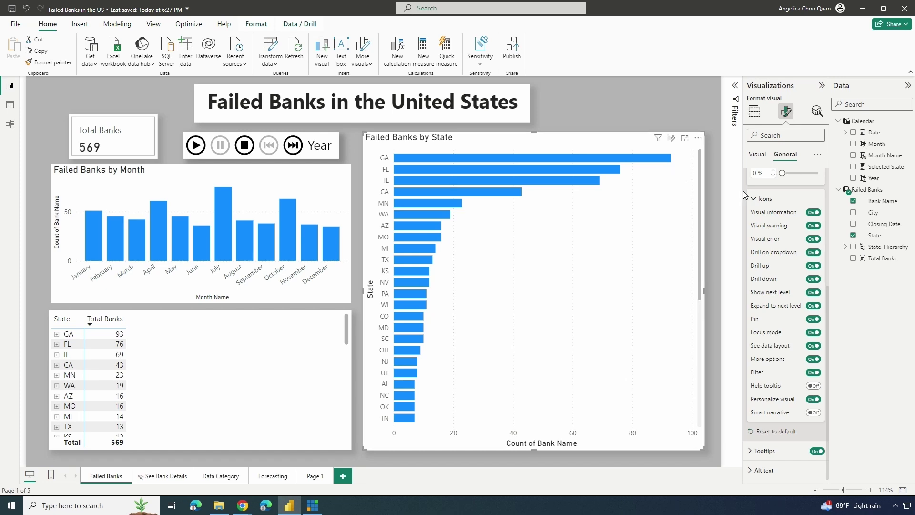
{"action": "left_click", "coordinate": [710, 206]}
{"action": "left_click", "coordinate": [785, 112]}
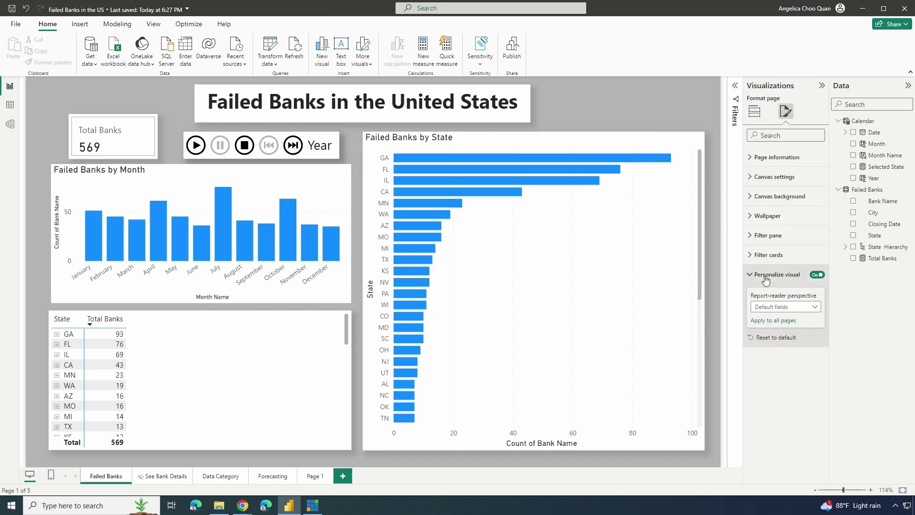
- Keep Default fields as the report-reader perspective, then switch to the report in Chrome
{"action": "left_click", "coordinate": [816, 309]}
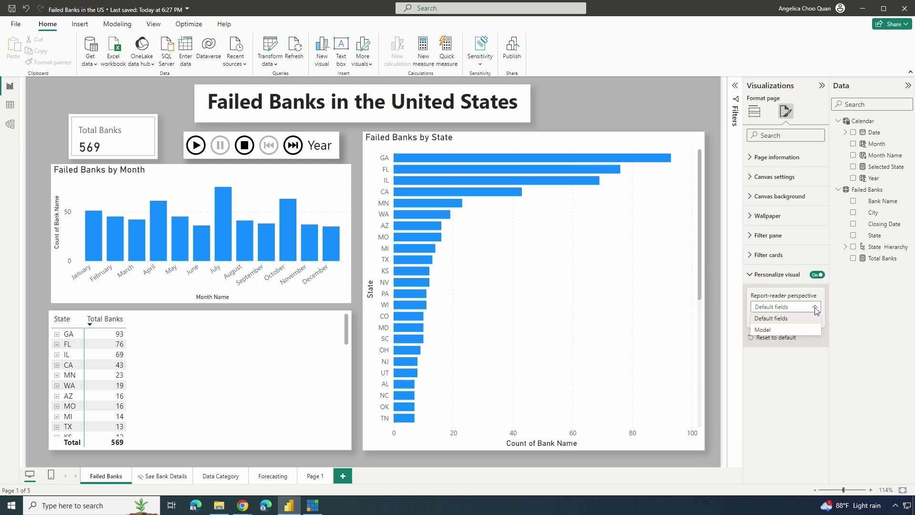
{"action": "left_click", "coordinate": [817, 311]}
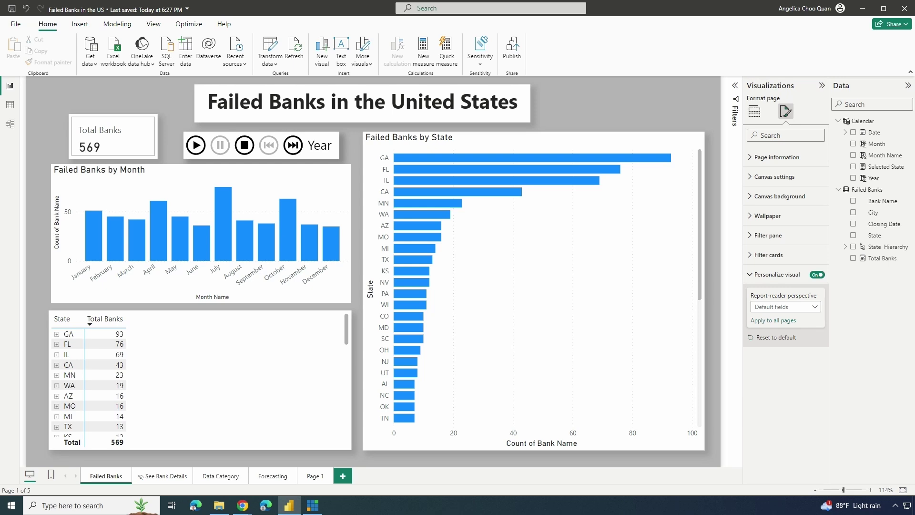
{"action": "key", "text": "alt+Tab"}
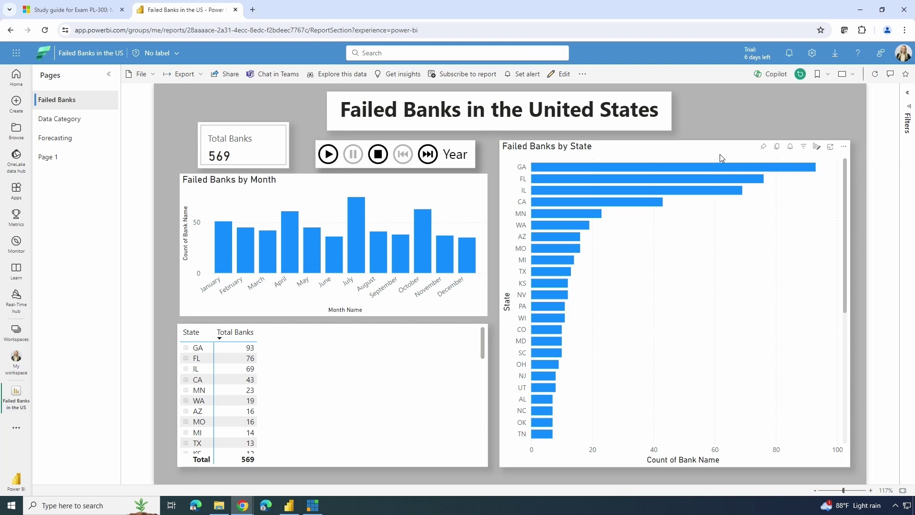
- Personalize the Failed Banks by State visual into a stacked column chart
{"action": "left_click", "coordinate": [817, 149]}
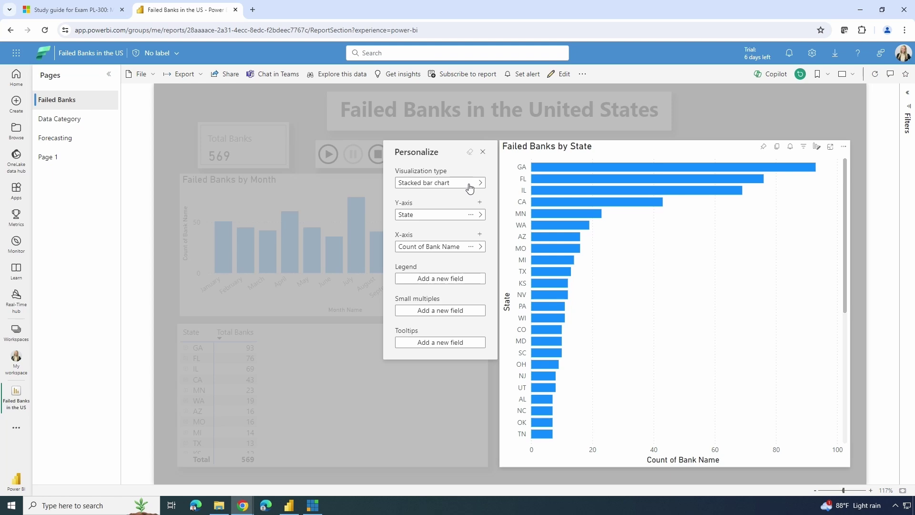
{"action": "left_click", "coordinate": [470, 187]}
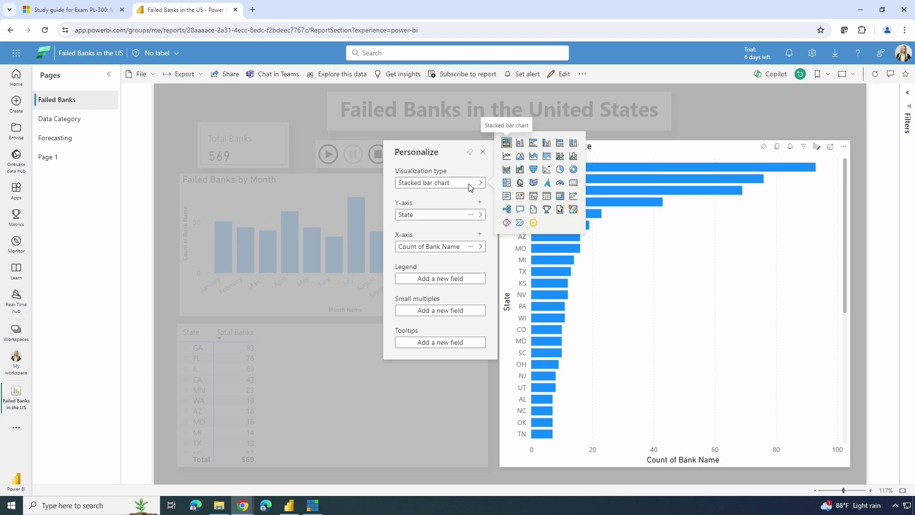
{"action": "left_click", "coordinate": [520, 143]}
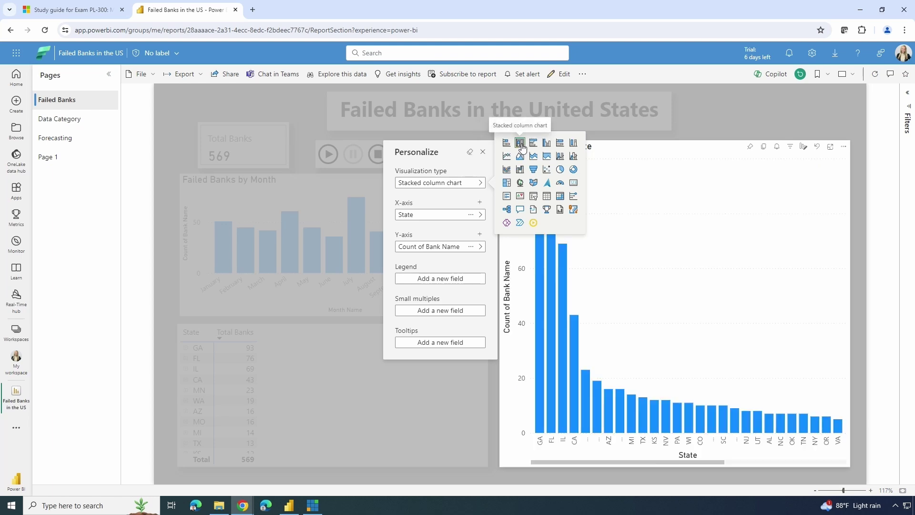
- Try City on the x-axis, remove it, and set the x-axis back to State
{"action": "left_click", "coordinate": [458, 215]}
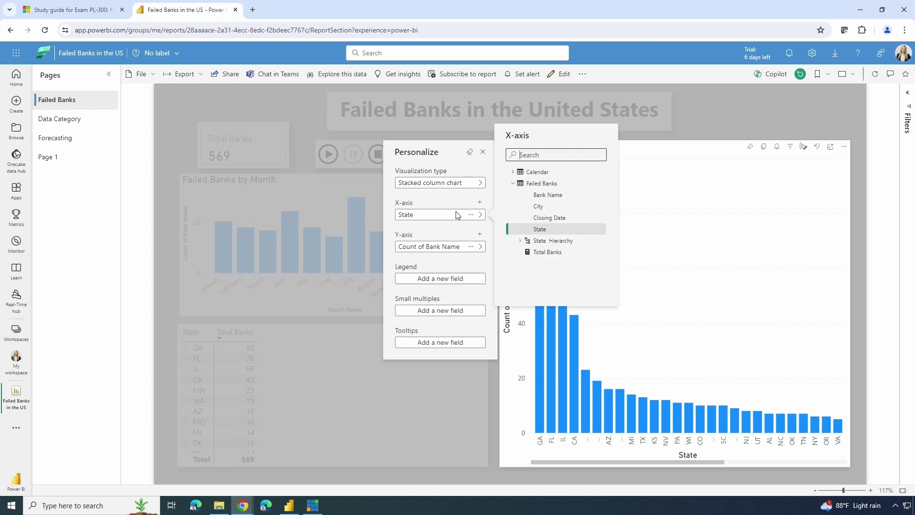
{"action": "left_click", "coordinate": [547, 209]}
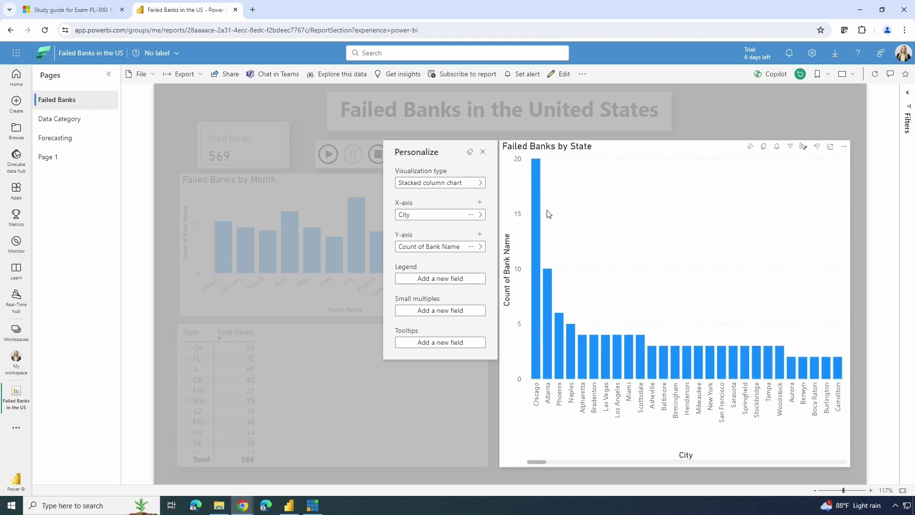
{"action": "left_click", "coordinate": [470, 217]}
{"action": "left_click", "coordinate": [484, 219]}
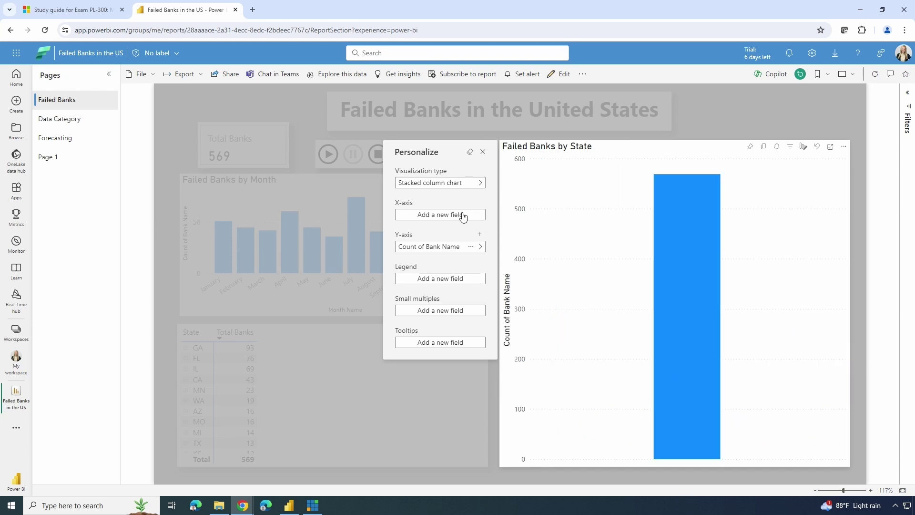
{"action": "left_click", "coordinate": [463, 216]}
{"action": "left_click", "coordinate": [513, 184]}
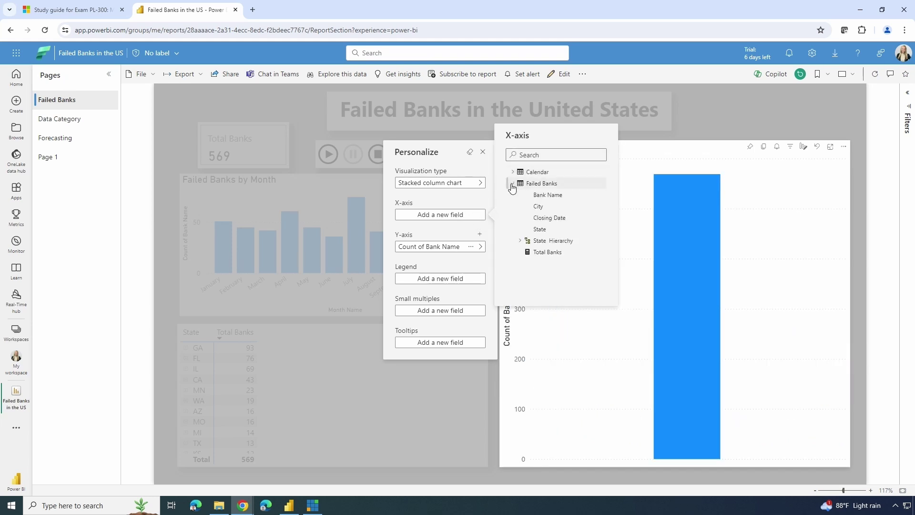
{"action": "left_click", "coordinate": [533, 230]}
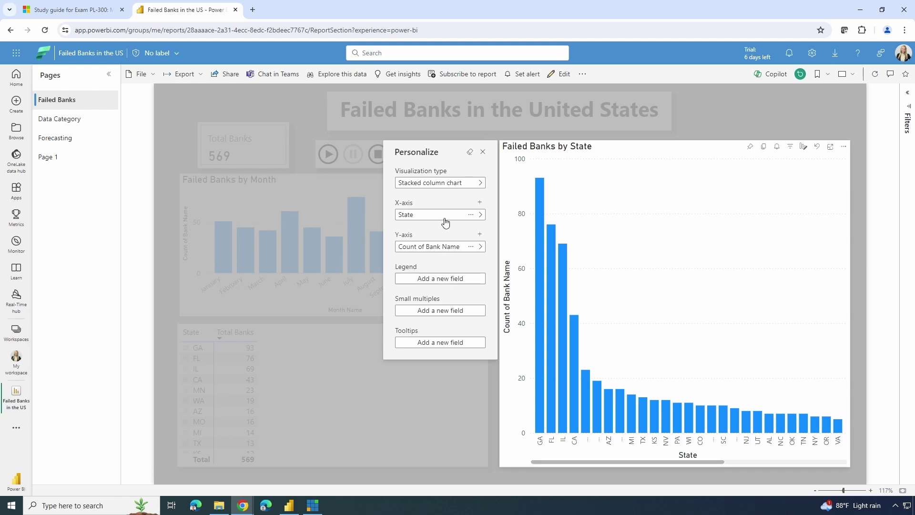
{"action": "left_click", "coordinate": [430, 280]}
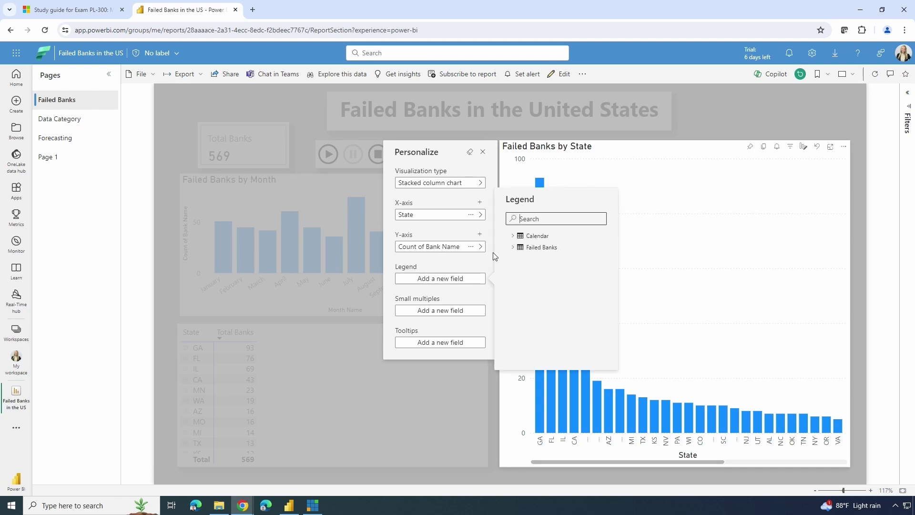
{"action": "left_click", "coordinate": [514, 247]}
{"action": "left_click", "coordinate": [539, 270]}
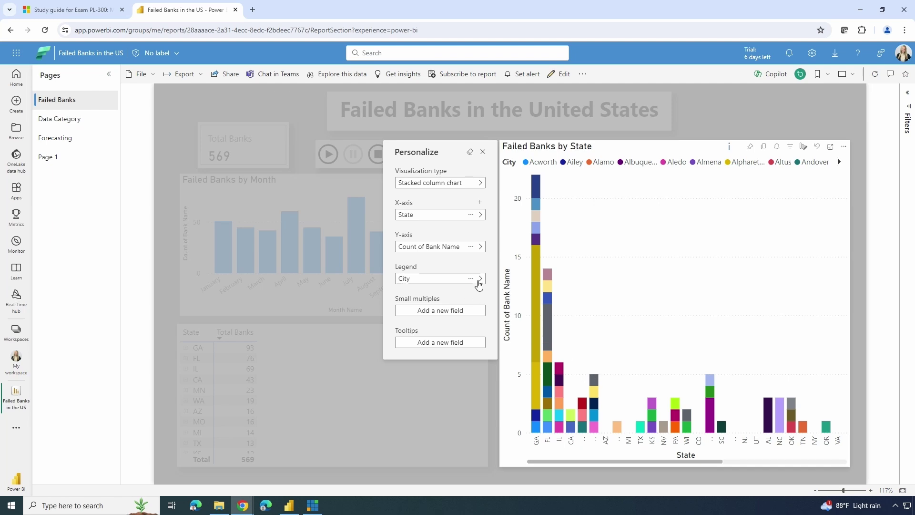
{"action": "left_click", "coordinate": [471, 280]}
{"action": "left_click", "coordinate": [479, 284]}
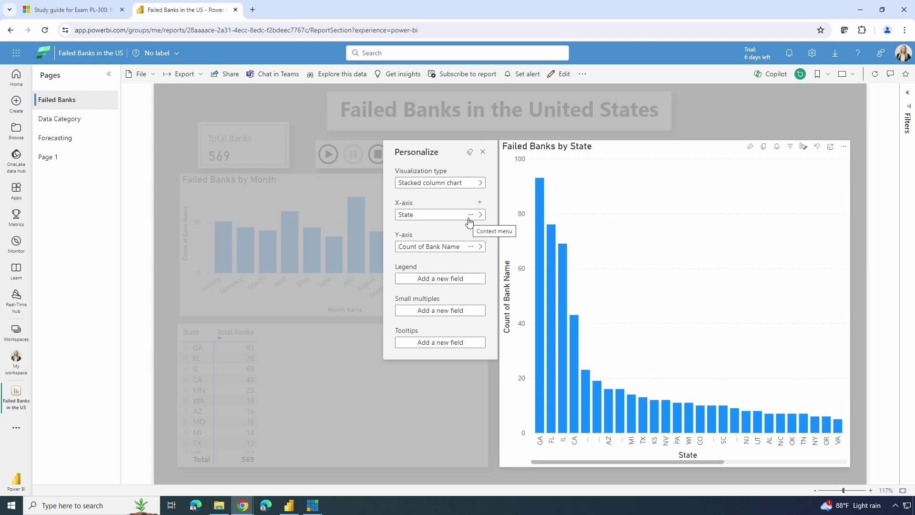
{"action": "left_click", "coordinate": [816, 95]}
- Add personal bookmark 'Main View', set as the default view, and save it
{"action": "left_click", "coordinate": [818, 75]}
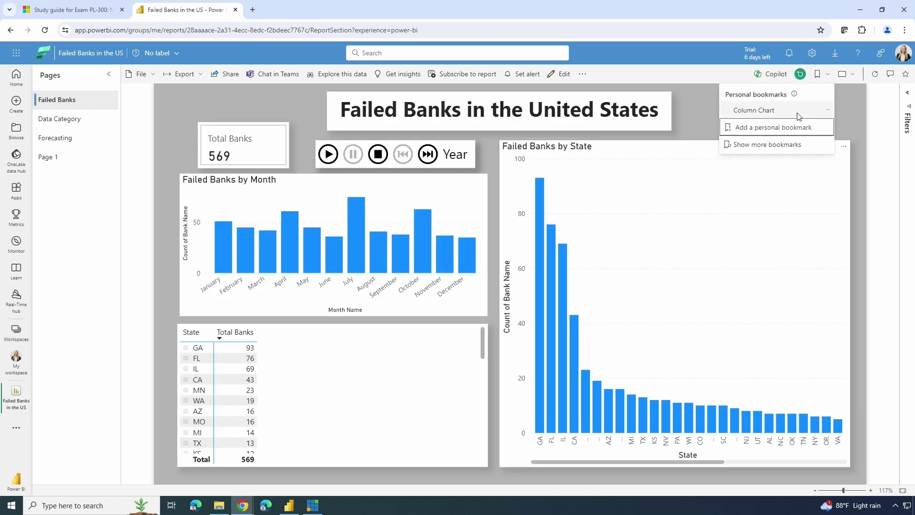
{"action": "left_click", "coordinate": [750, 128]}
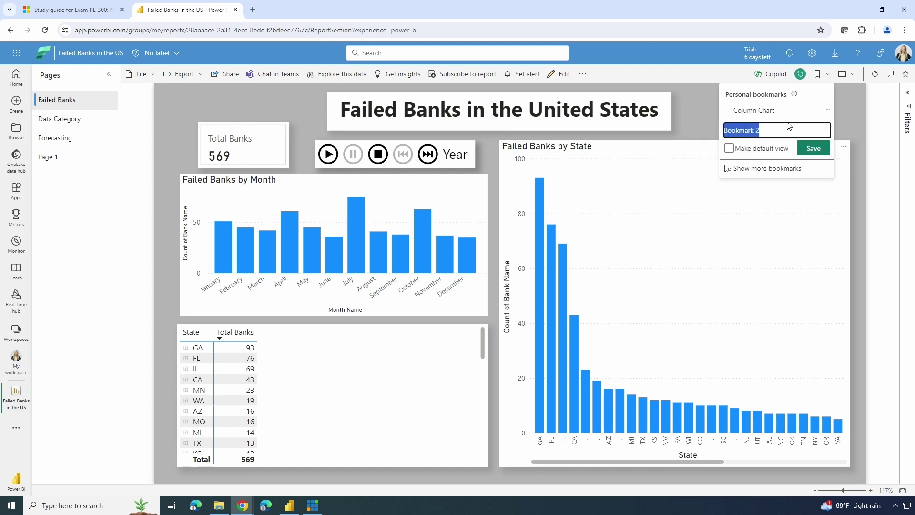
{"action": "type", "text": "Main View"}
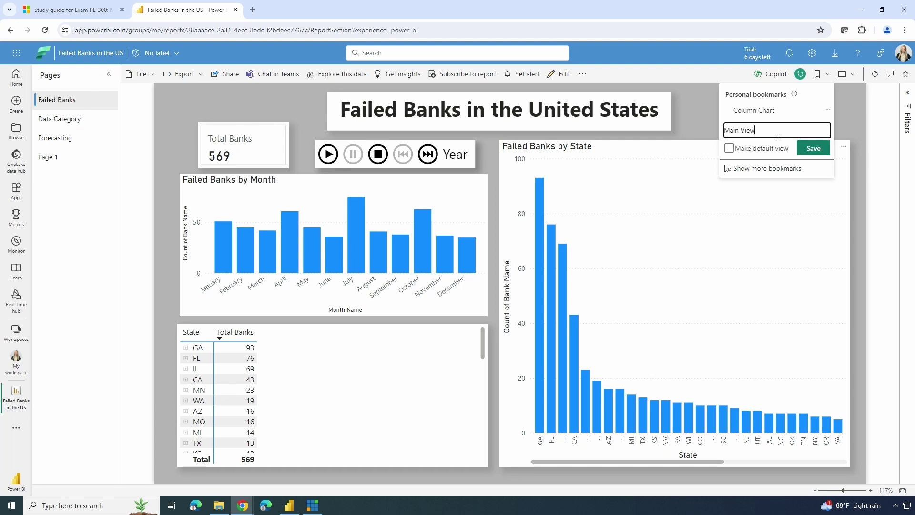
{"action": "left_click", "coordinate": [765, 151]}
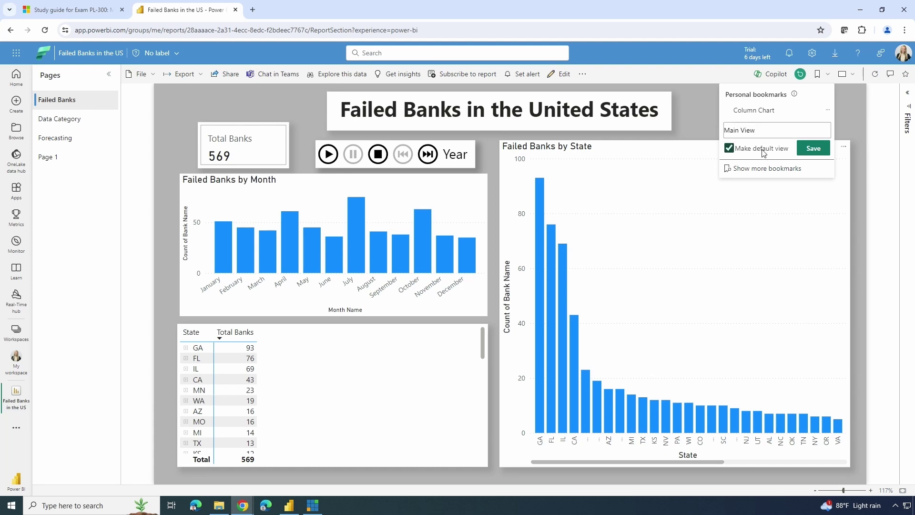
{"action": "left_click", "coordinate": [804, 153]}
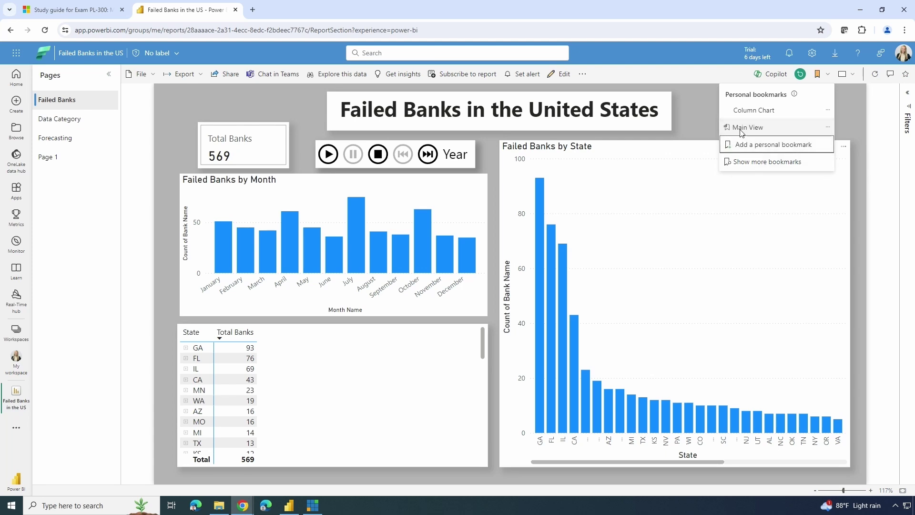
{"action": "left_click", "coordinate": [695, 123]}
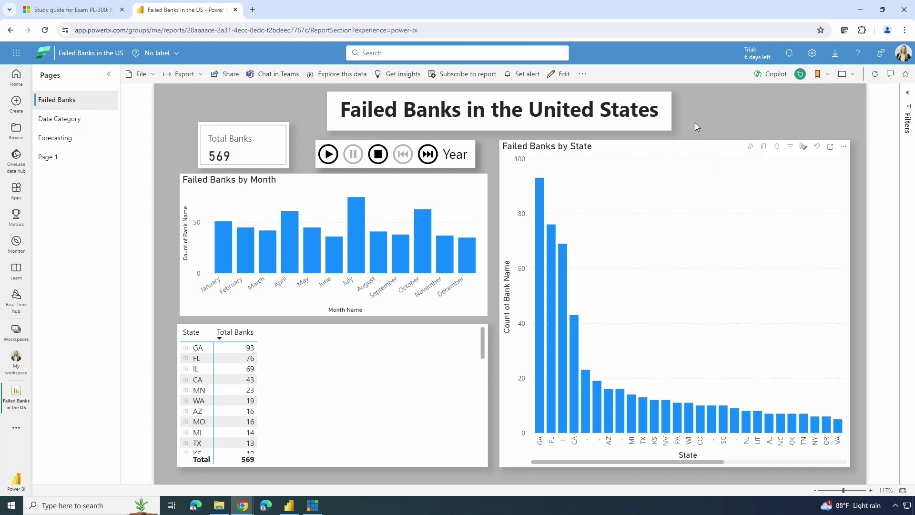